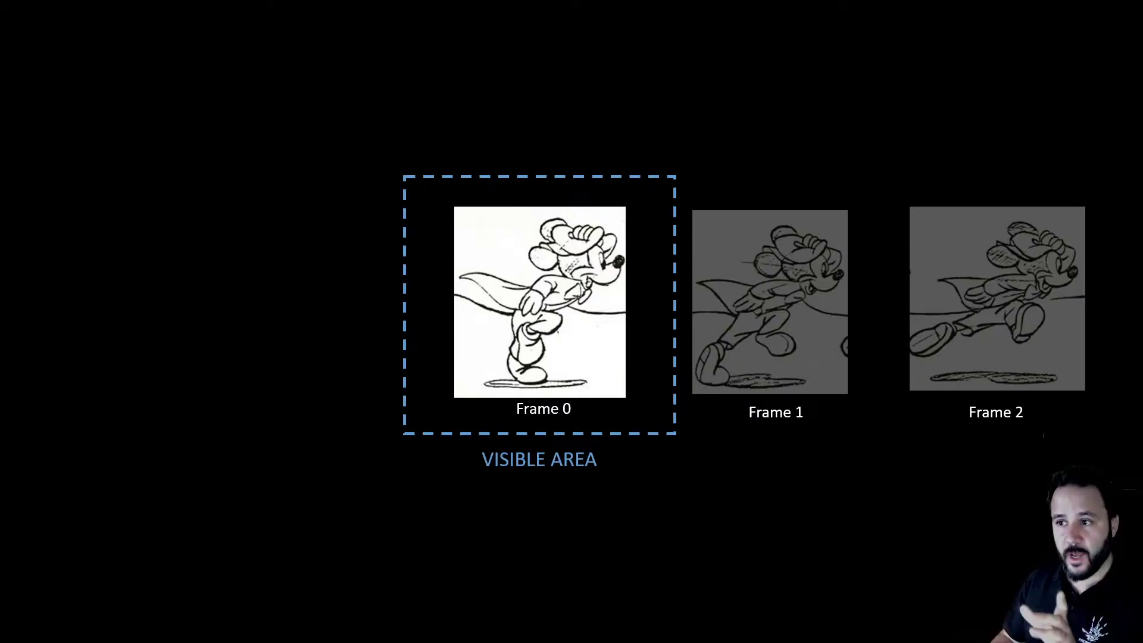
Step: Step through the animation-frame slides to Frame 3, then open Arthur.png from the Sprites folder
key("Right")
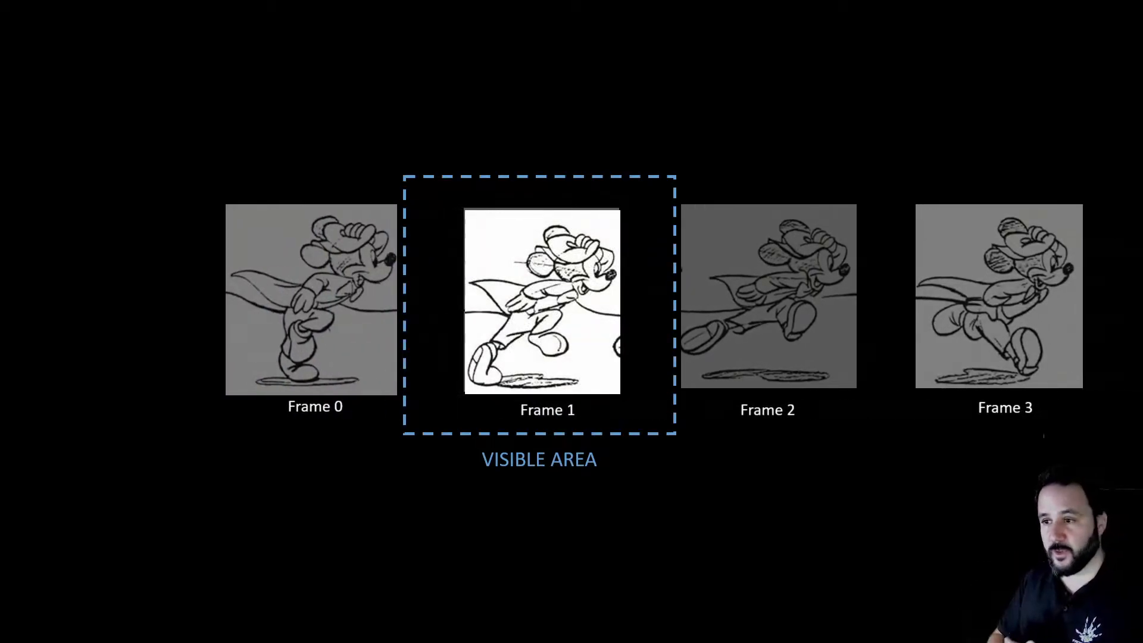
key("Left")
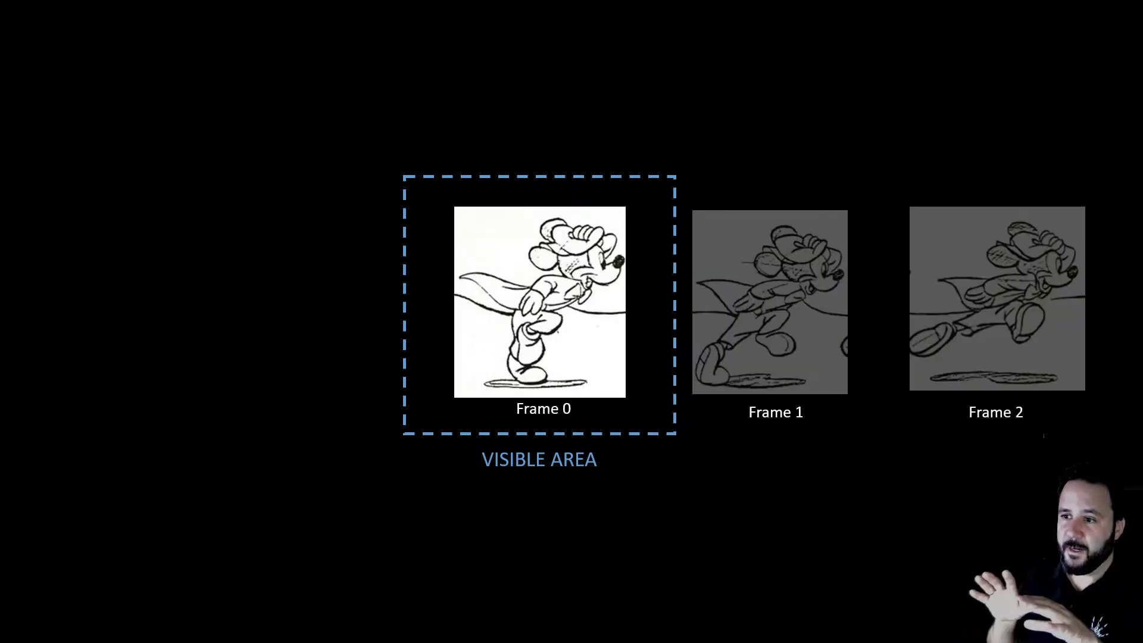
key("Right")
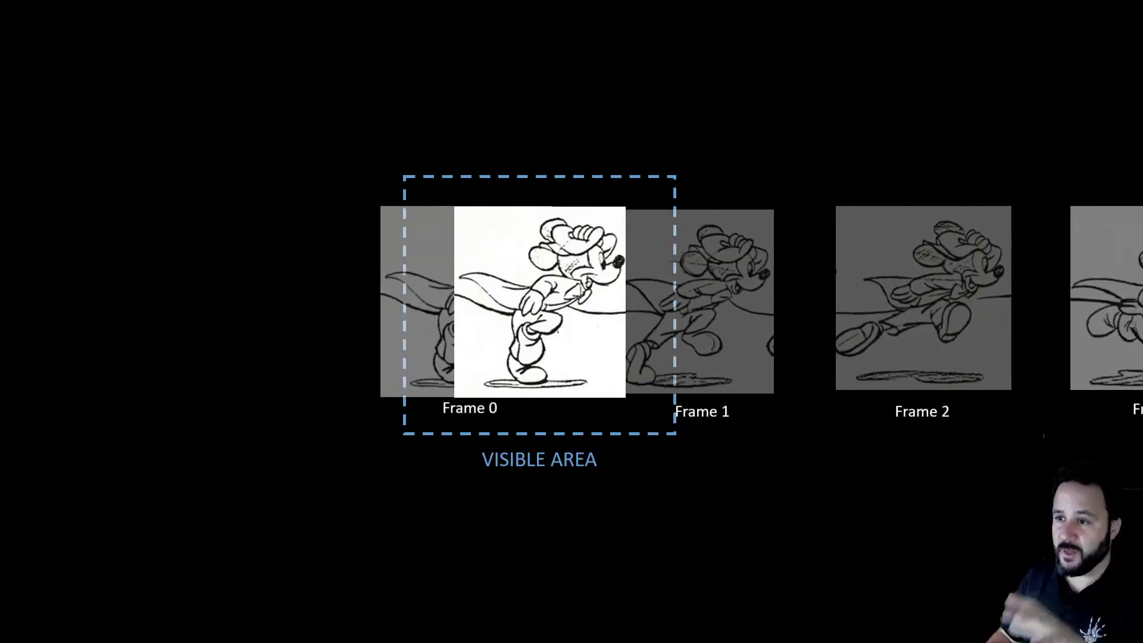
key("Right")
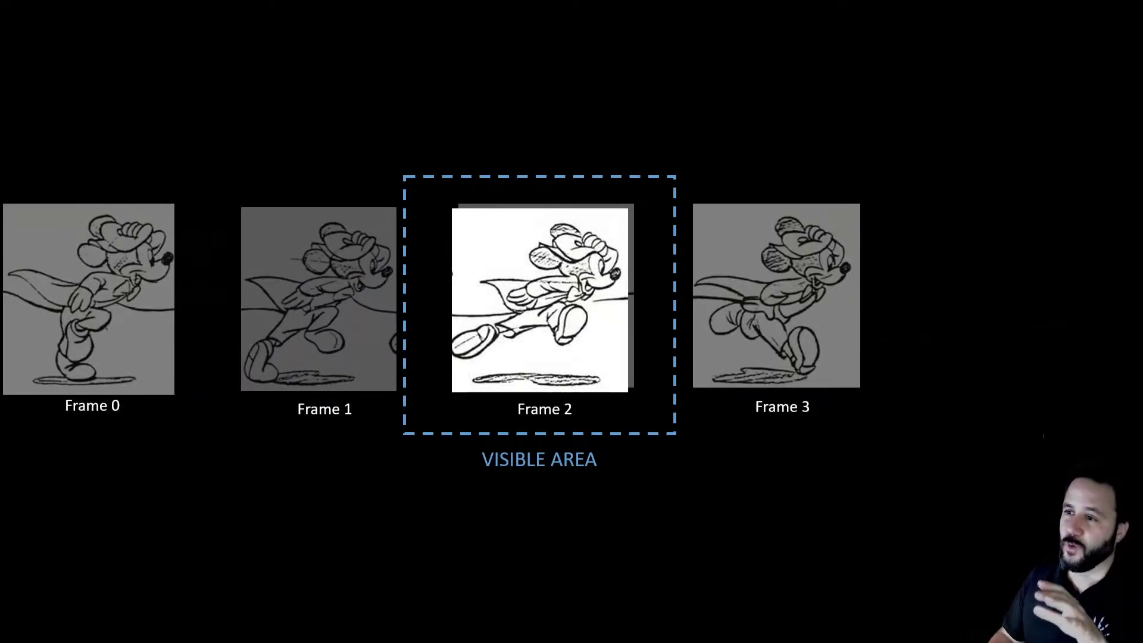
key("Right")
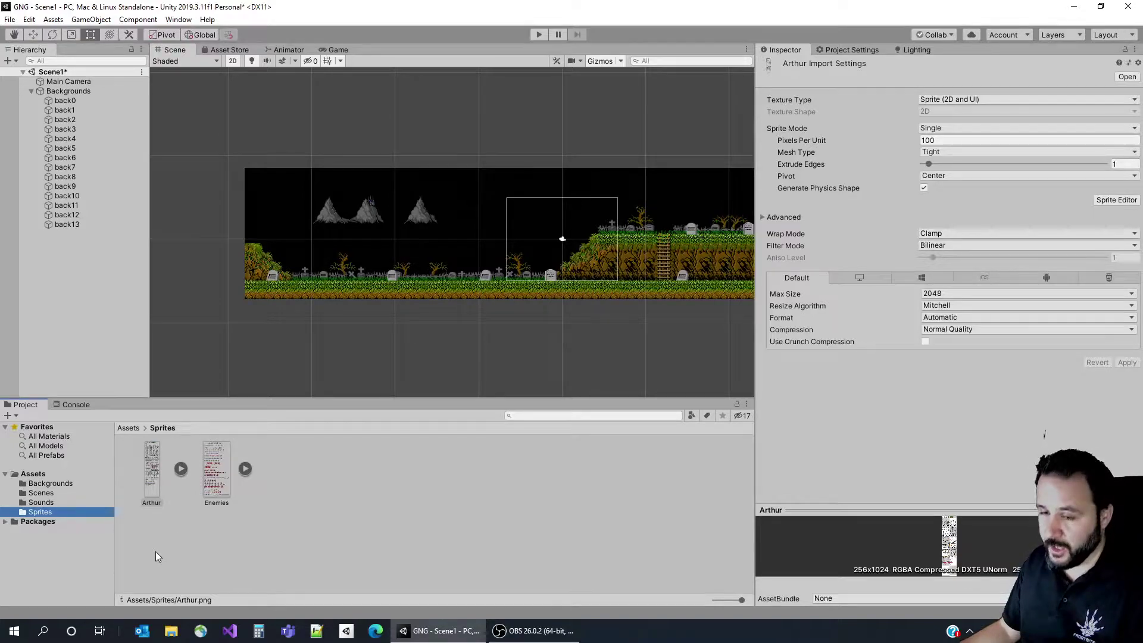
double_click(151, 474)
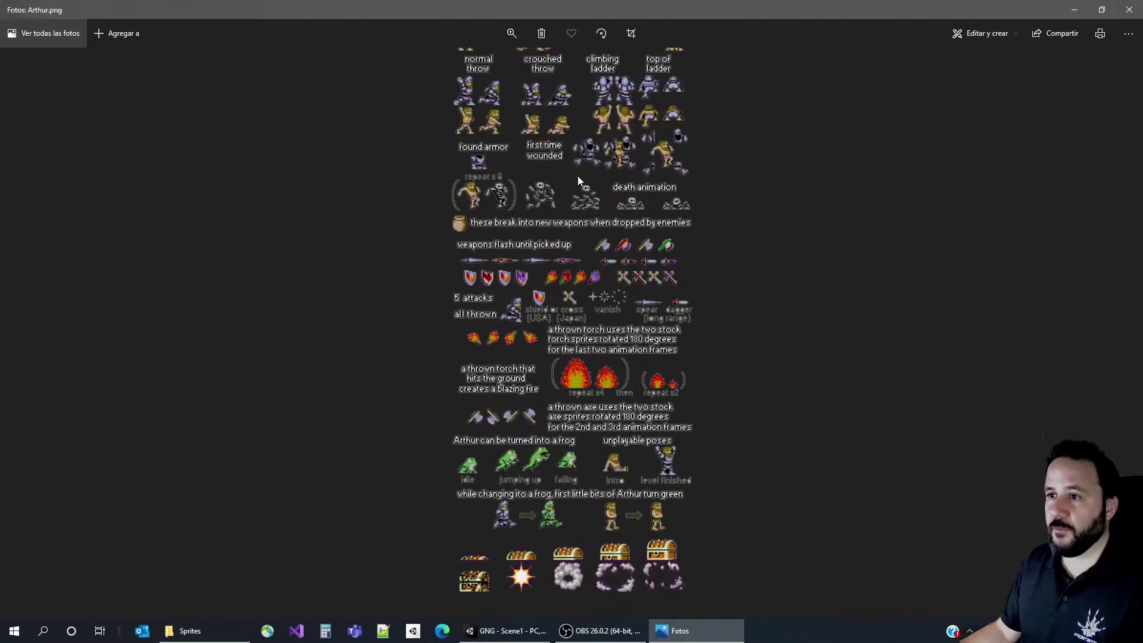
Step: Zoom into Arthur.png in Photos, pan across the sheet's rows, then close Photos
scroll(560, 268, "up", 3)
left_click_drag(585, 354, 588, 139)
left_click_drag(594, 467, 572, 237)
key("alt+F4")
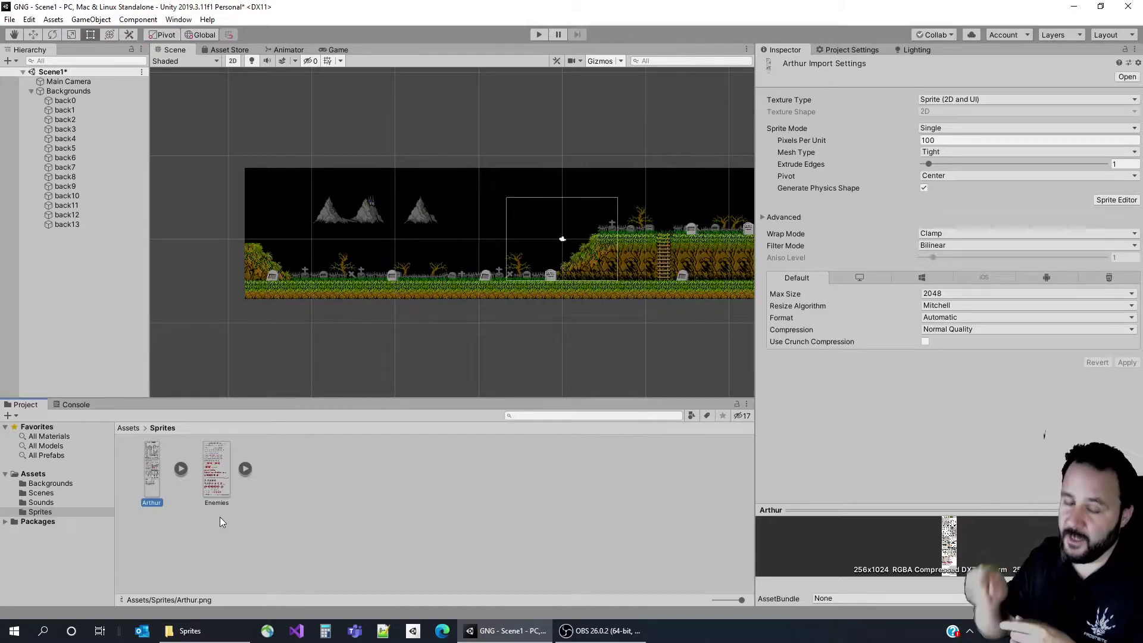
Step: Clear the selection and reselect the Arthur sprite sheet so its import settings show
left_click(219, 517)
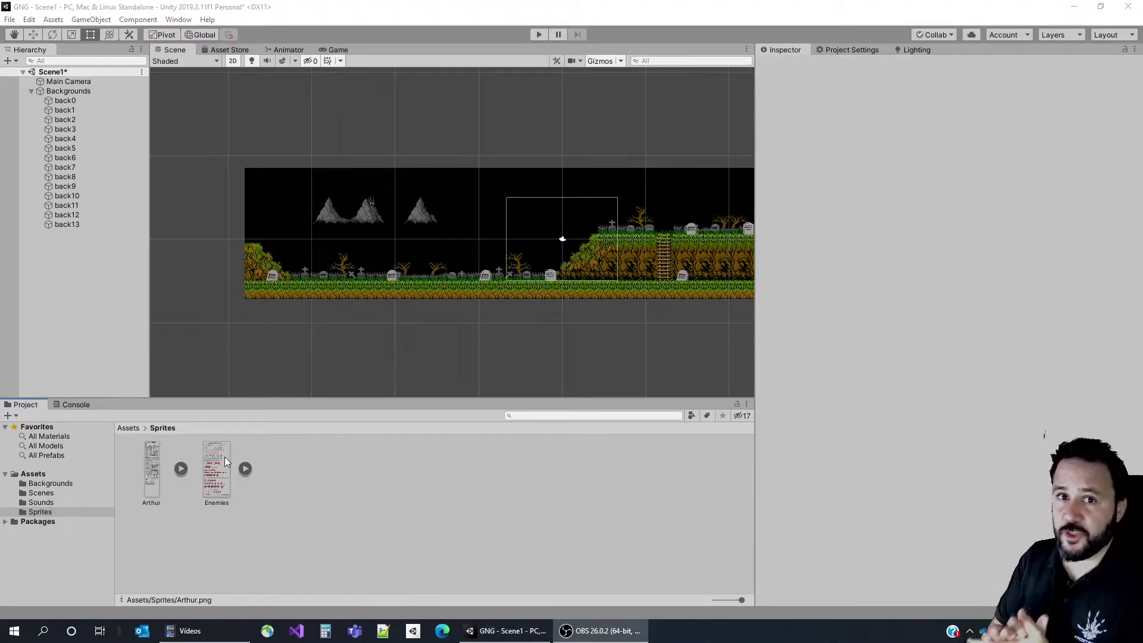
left_click(152, 470)
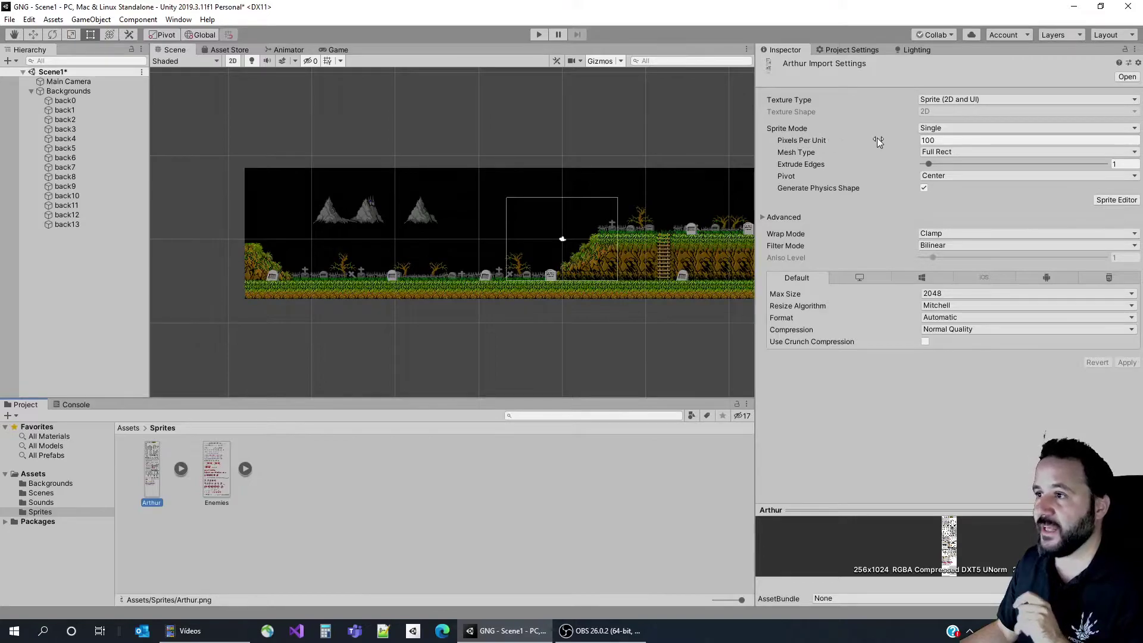
Step: Switch Arthur's Sprite Mode to Multiple, apply it, and open it maximized in the Sprite Editor
left_click(1041, 132)
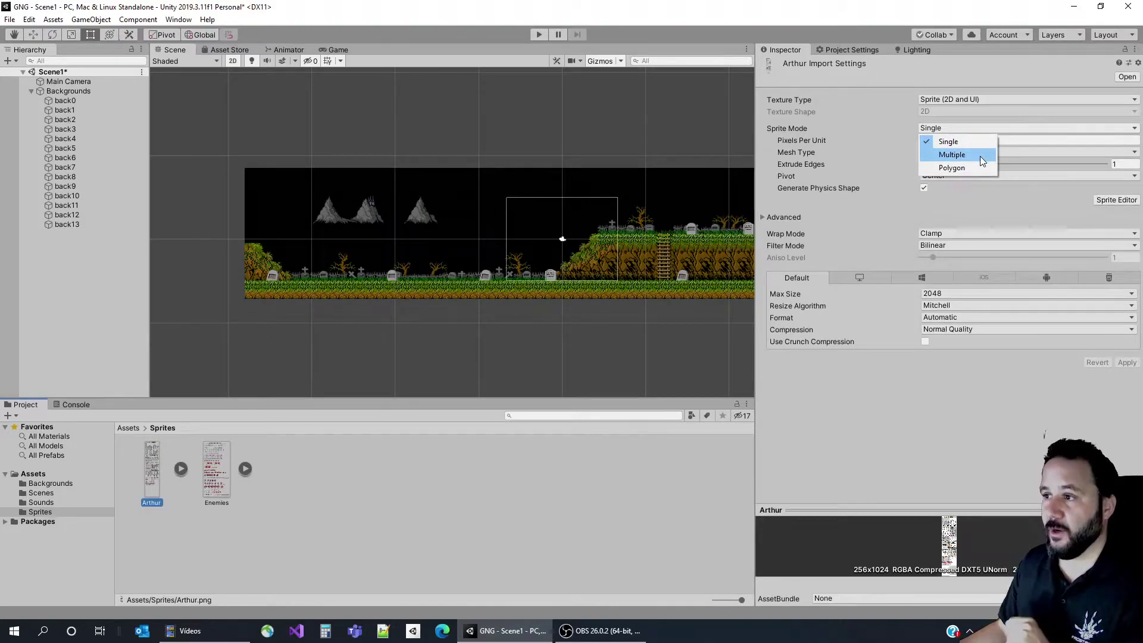
left_click(979, 156)
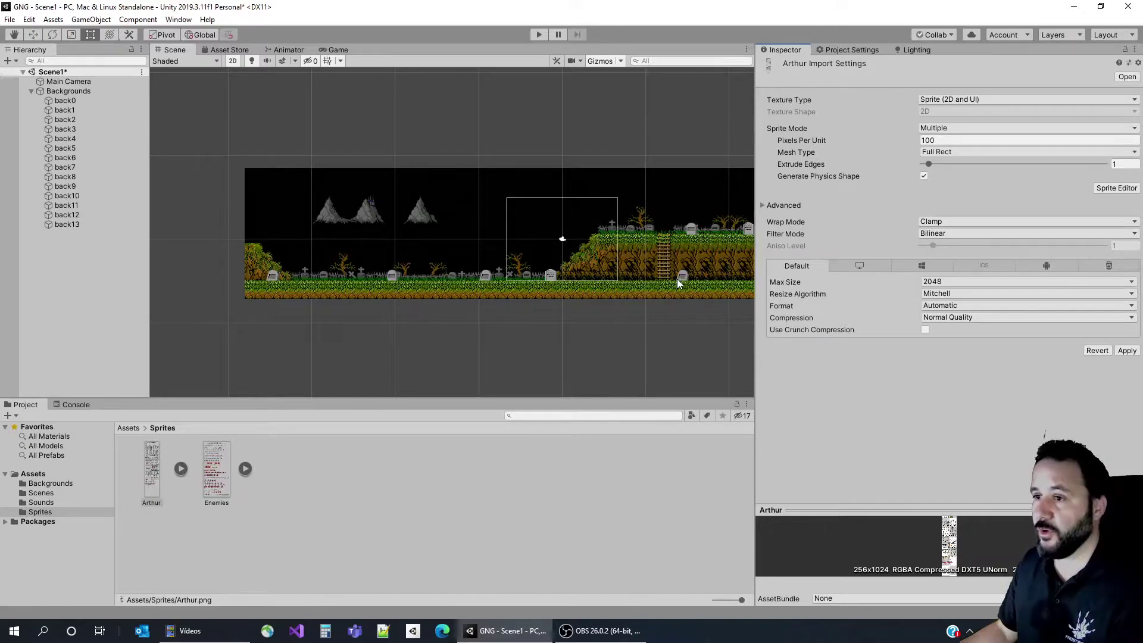
left_click(1126, 350)
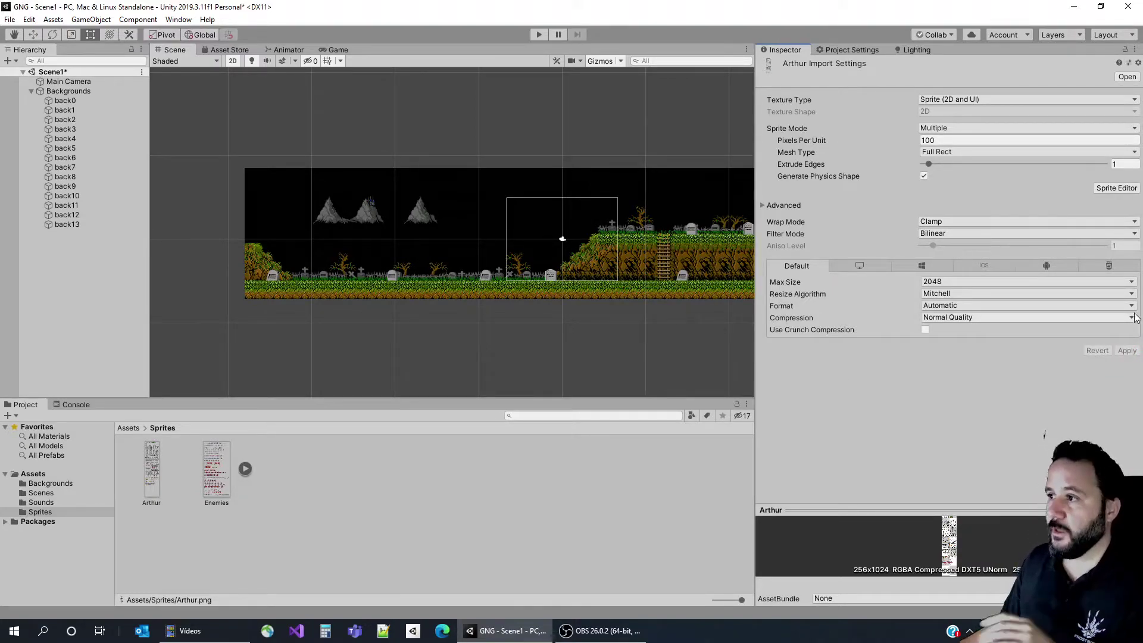
left_click(1121, 190)
left_click(966, 50)
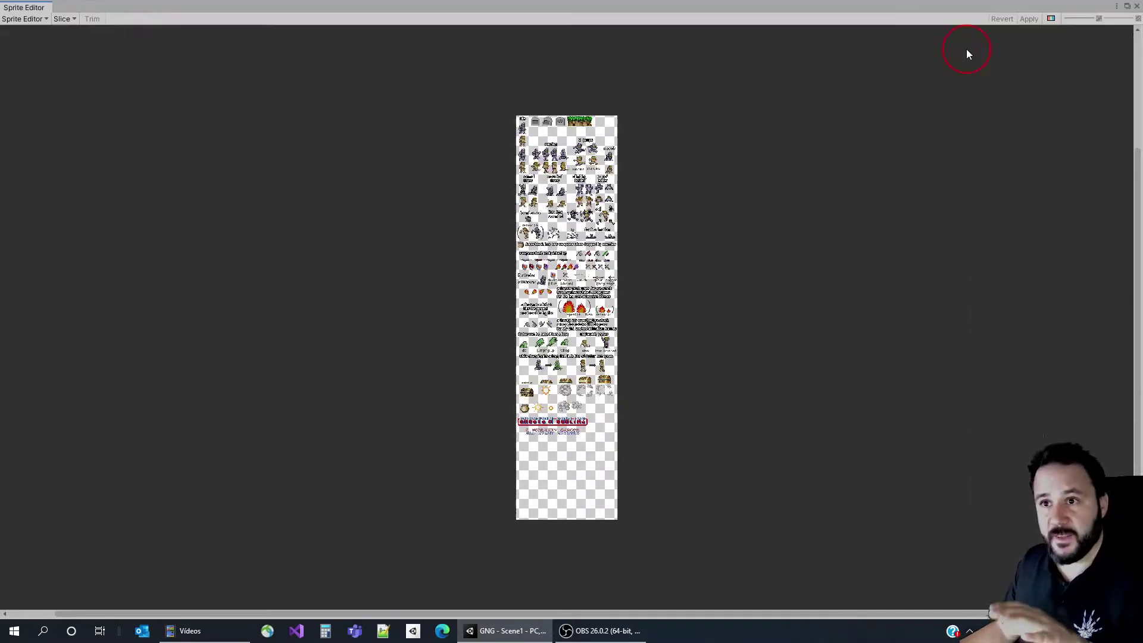
scroll(561, 203, "up", 5)
mouse_move(561, 202)
middle_mouse_down()
mouse_move(582, 435)
mouse_move(586, 180)
middle_mouse_up()
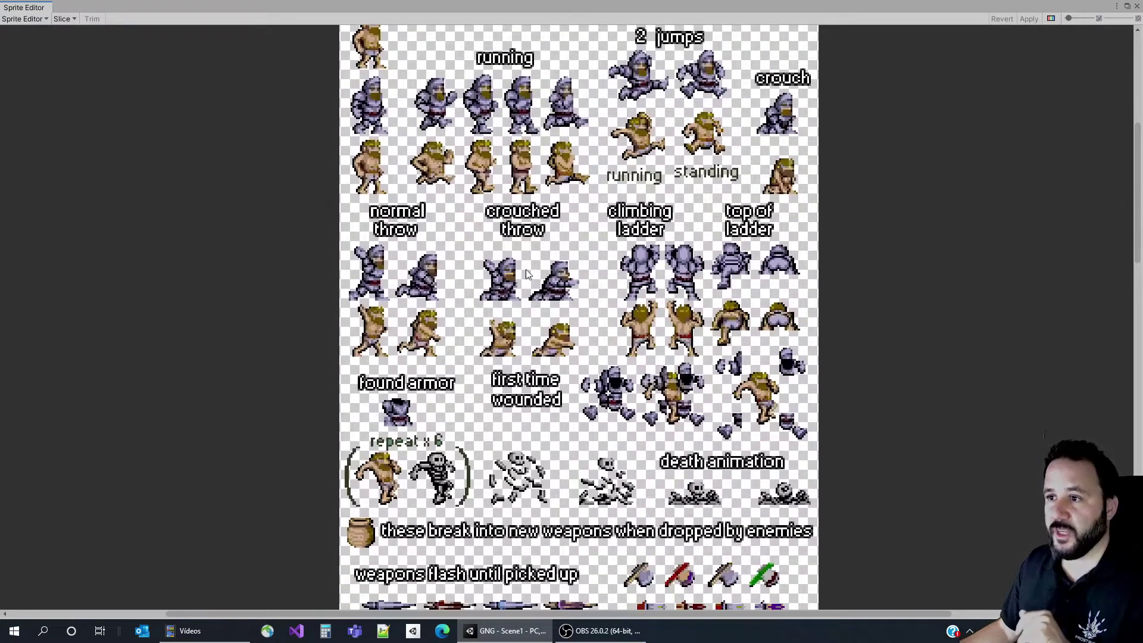
scroll(529, 279, "down", 3)
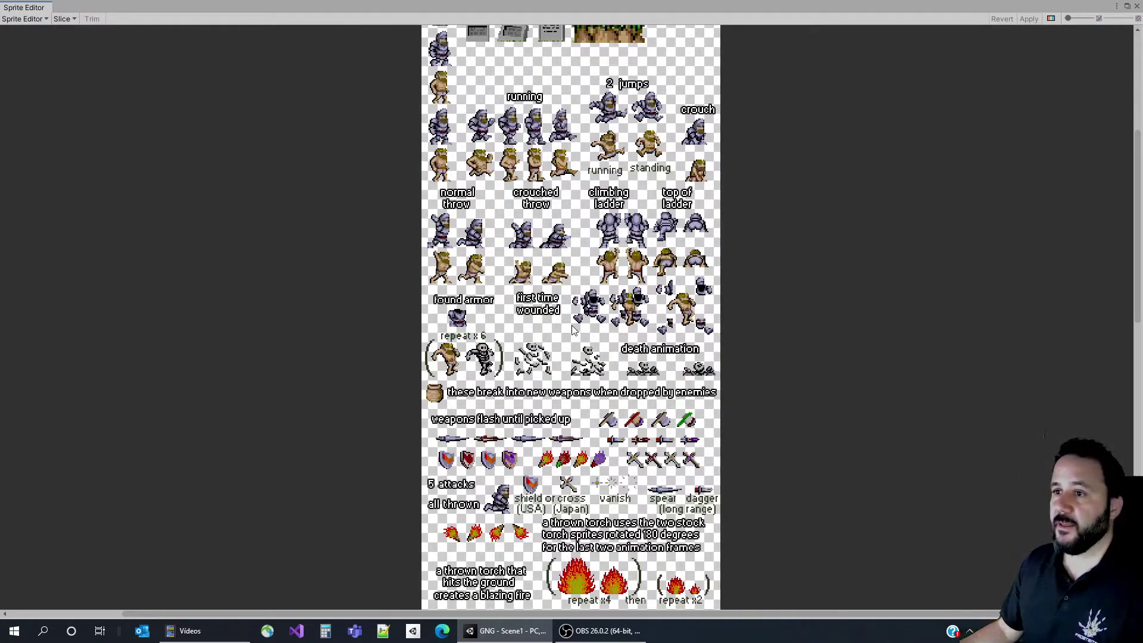
scroll(572, 330, "down", 3)
scroll(518, 236, "up", 5)
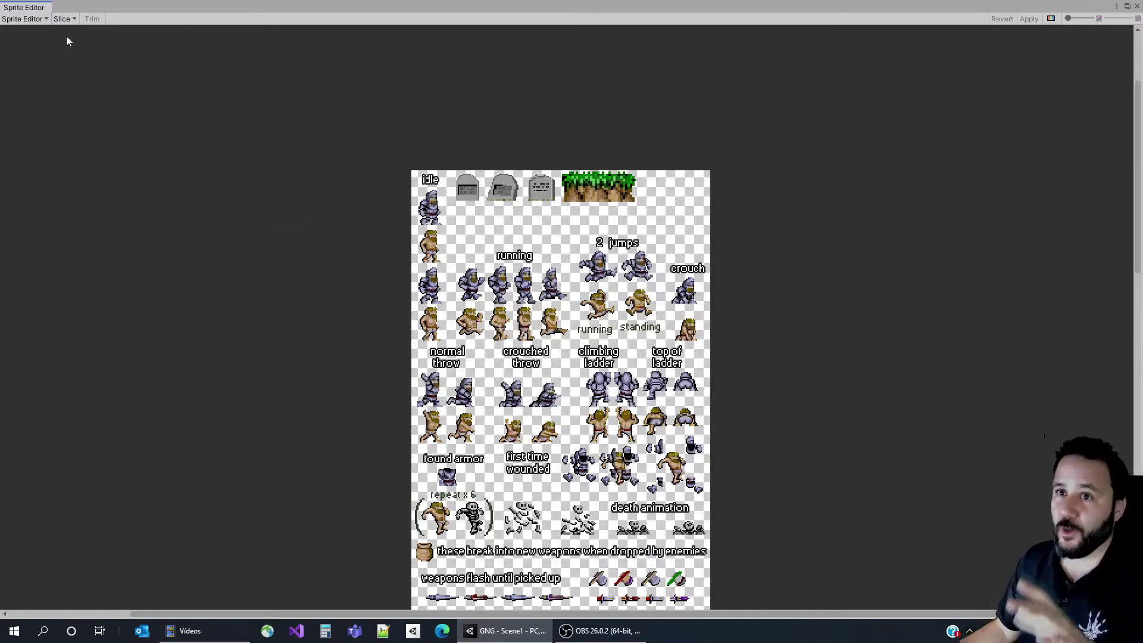
Step: Slice the sheet with Type Automatic, Pivot Bottom and Method Delete Existing
left_click(68, 20)
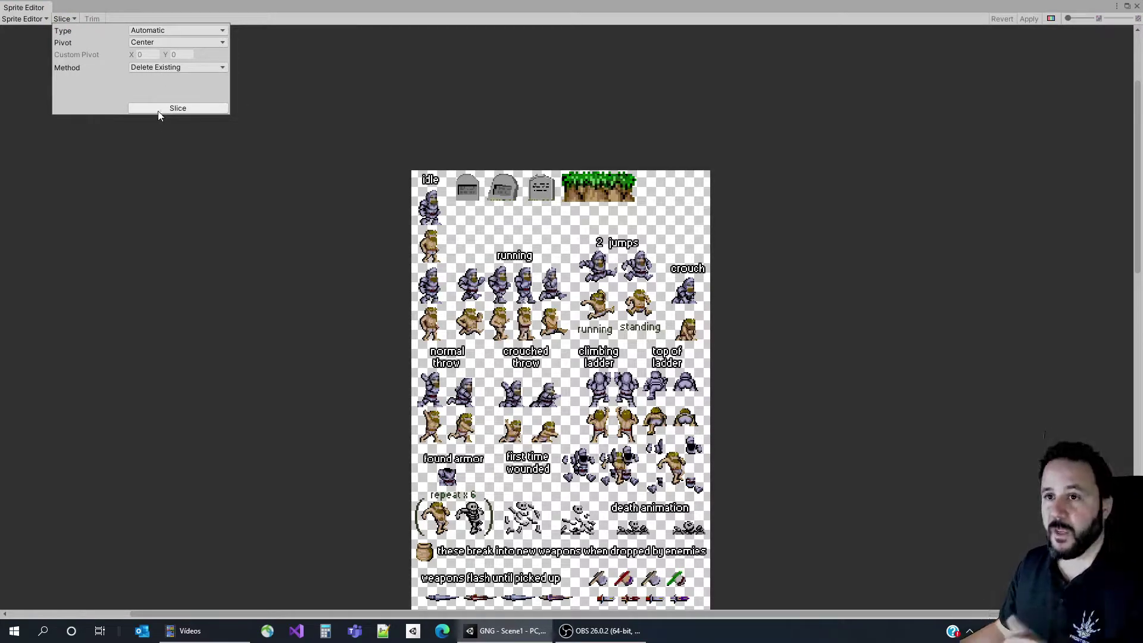
left_click(165, 44)
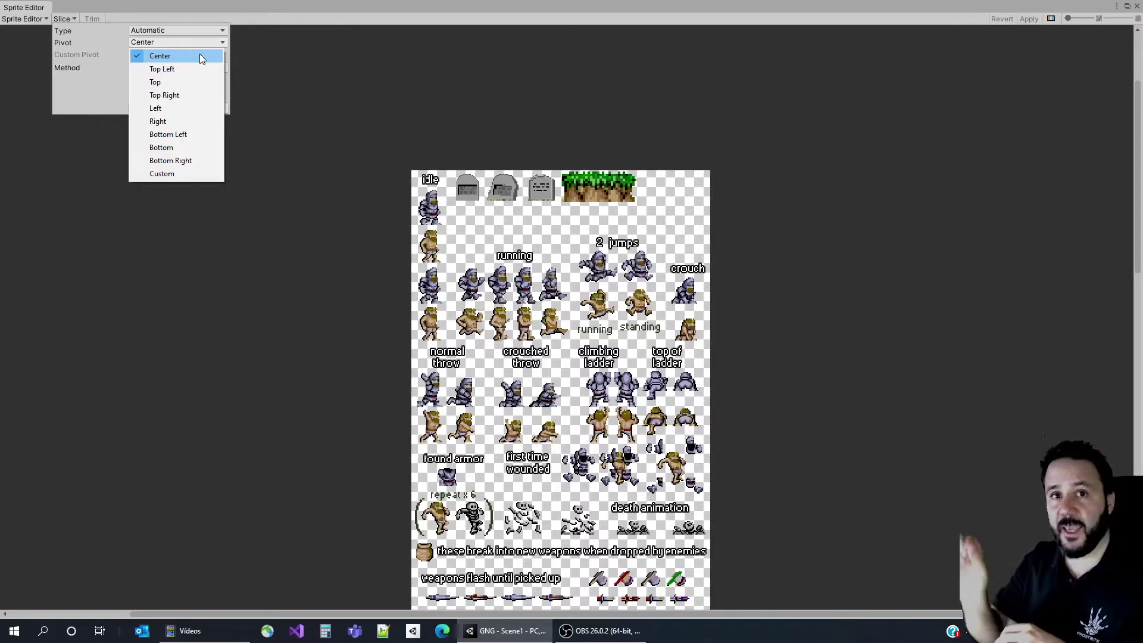
left_click(199, 56)
left_click(191, 42)
left_click(187, 149)
left_click(194, 147)
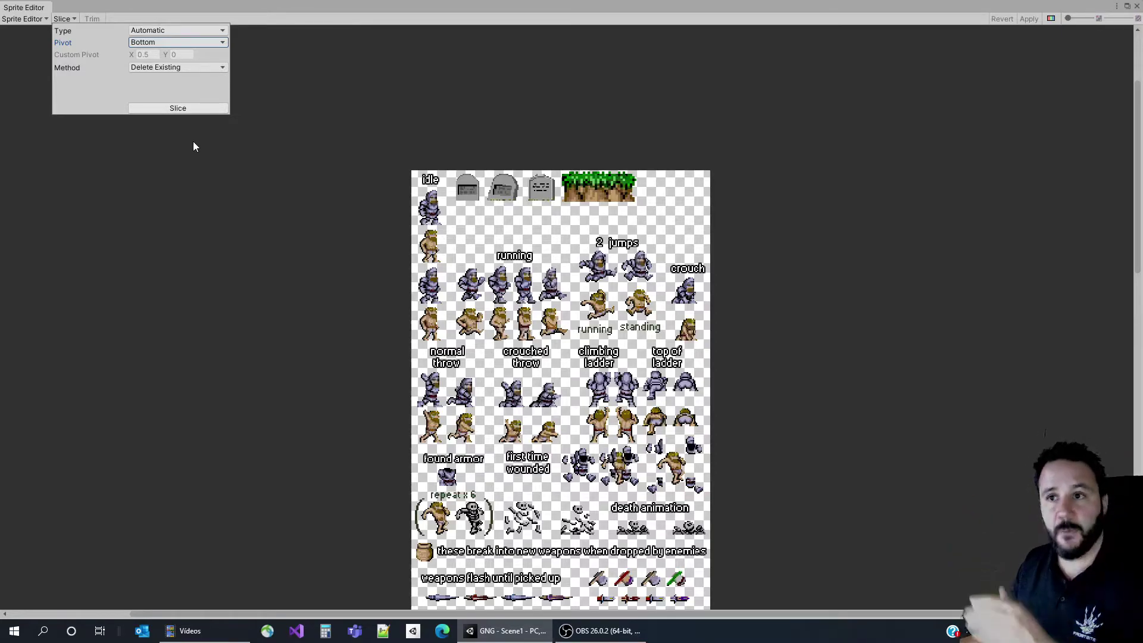
left_click(188, 111)
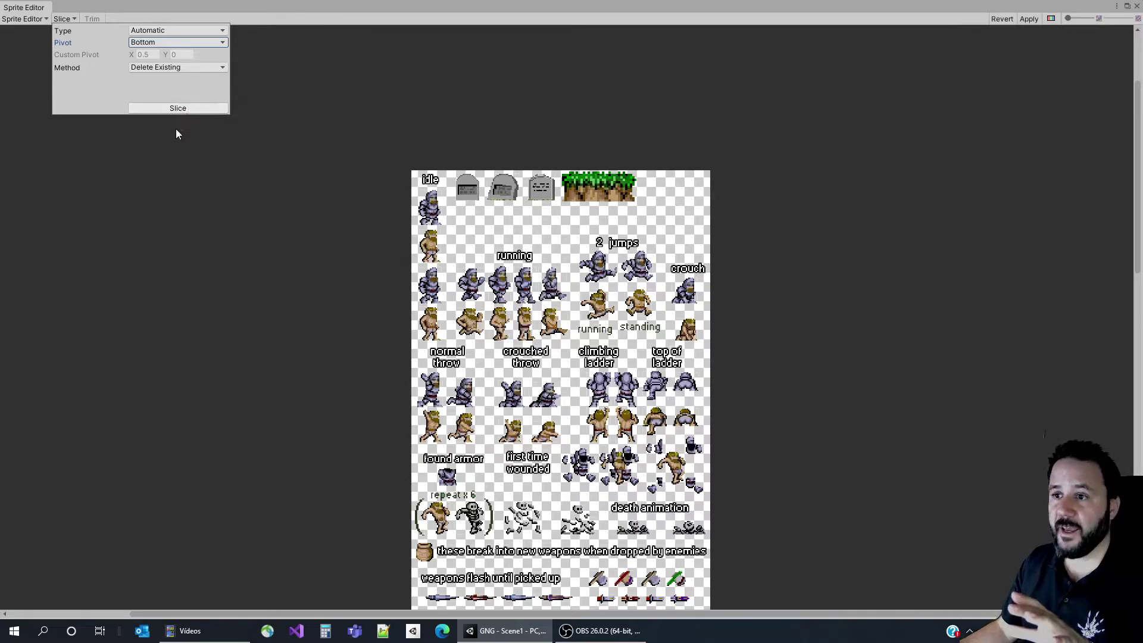
Step: Zoom in and check the slices around the idle Arthur sprites
scroll(444, 239, "up", 5)
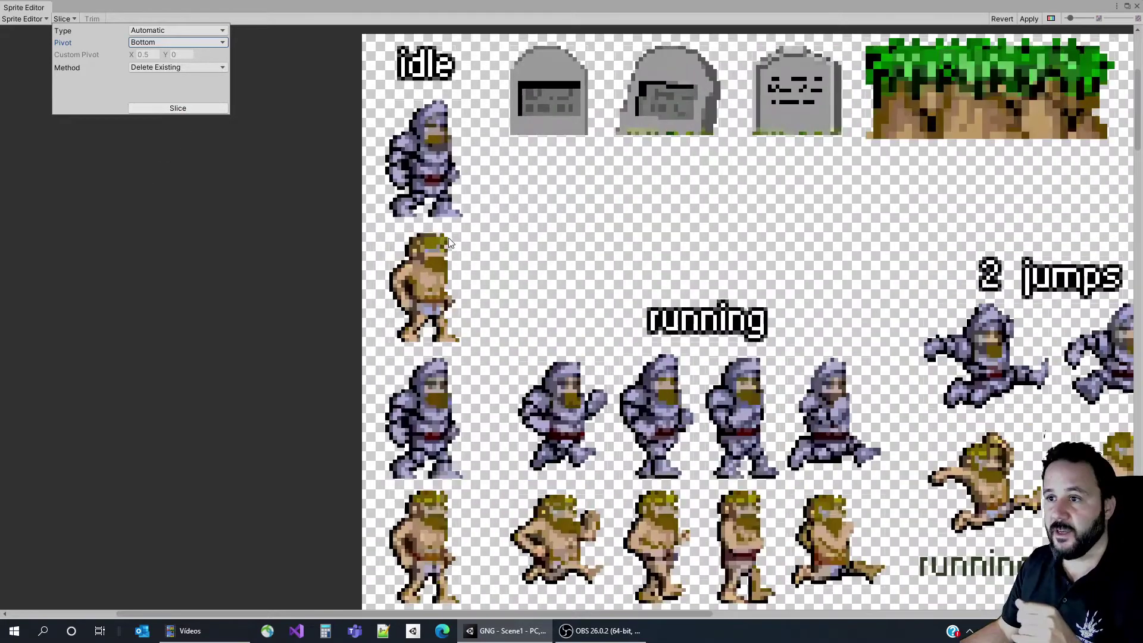
left_click(440, 153)
left_click(434, 271)
left_click(420, 427)
left_click(565, 422)
left_click(658, 545)
left_click(425, 537)
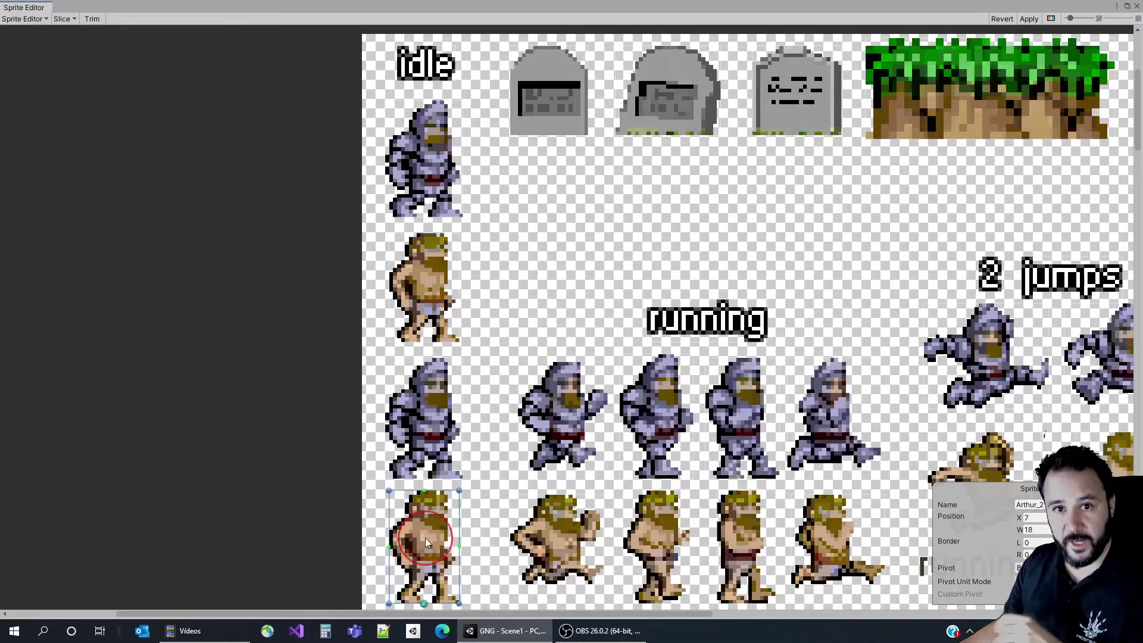
scroll(452, 381, "down", 6)
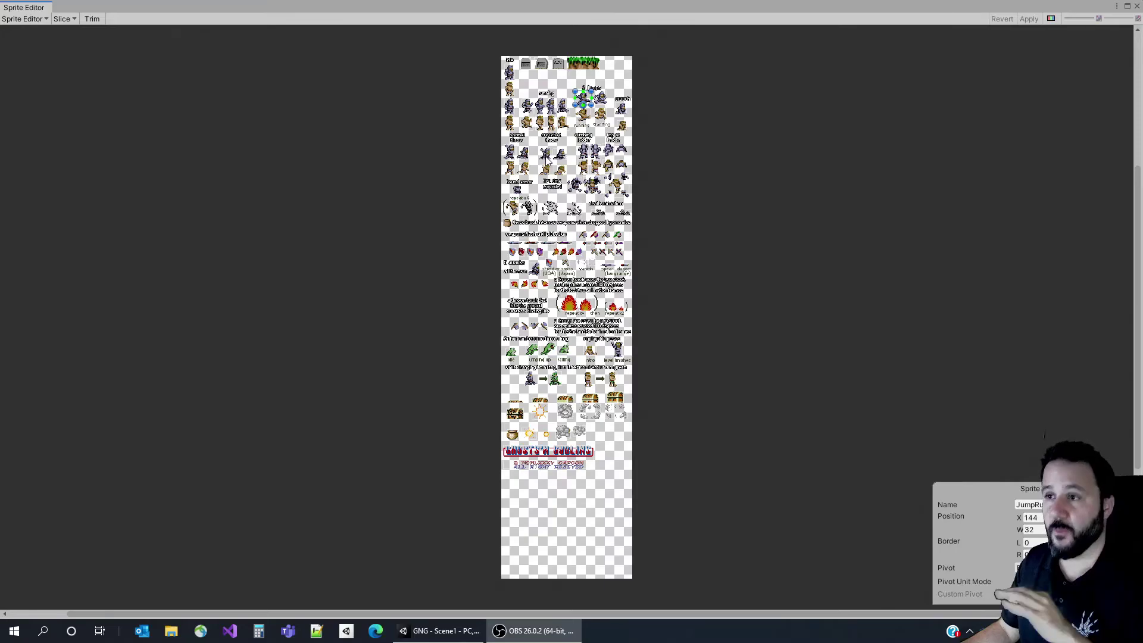
Step: Check the running-frame slices Run01 to Run04, then close the Sprite Editor and apply the slices
scroll(542, 114, "up", 10)
middle_click_drag(541, 114, 451, 256)
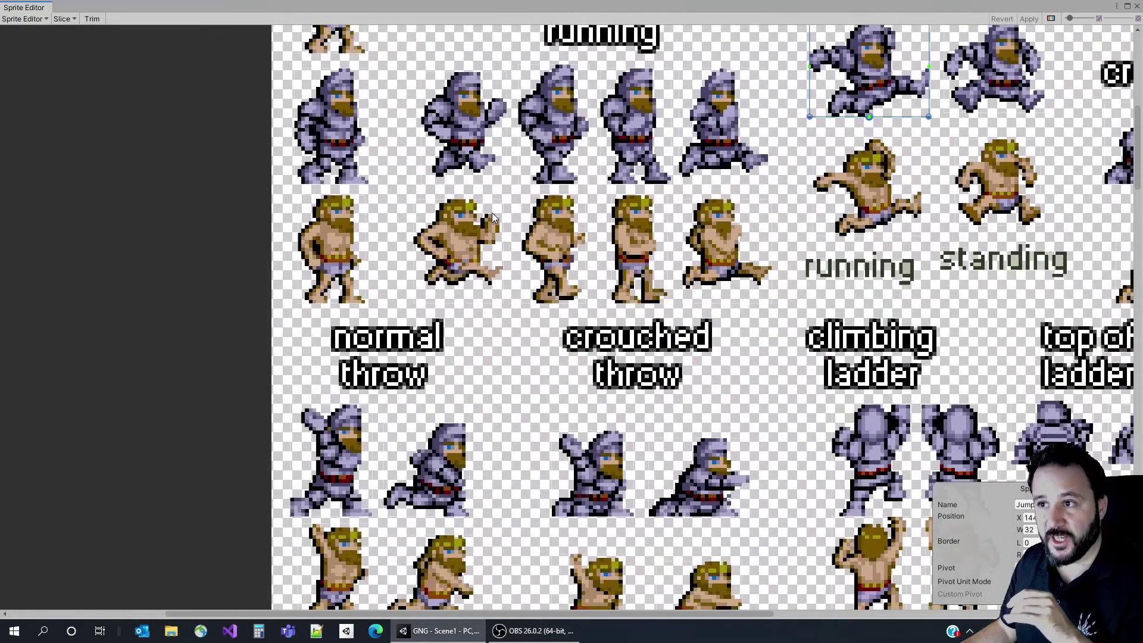
left_click(443, 195)
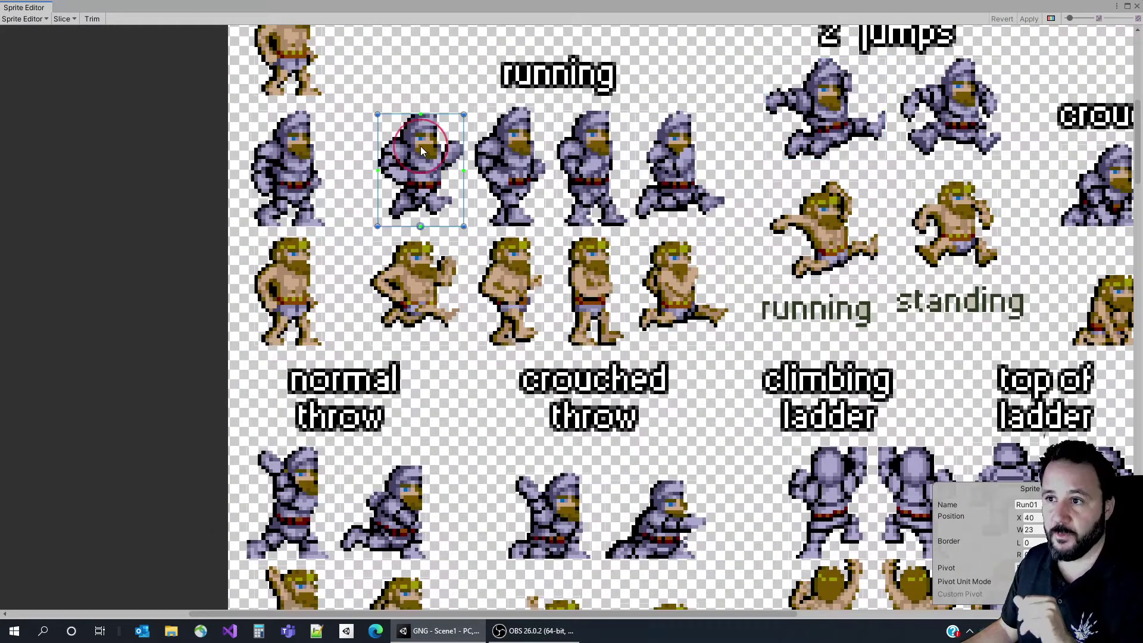
left_click(589, 170)
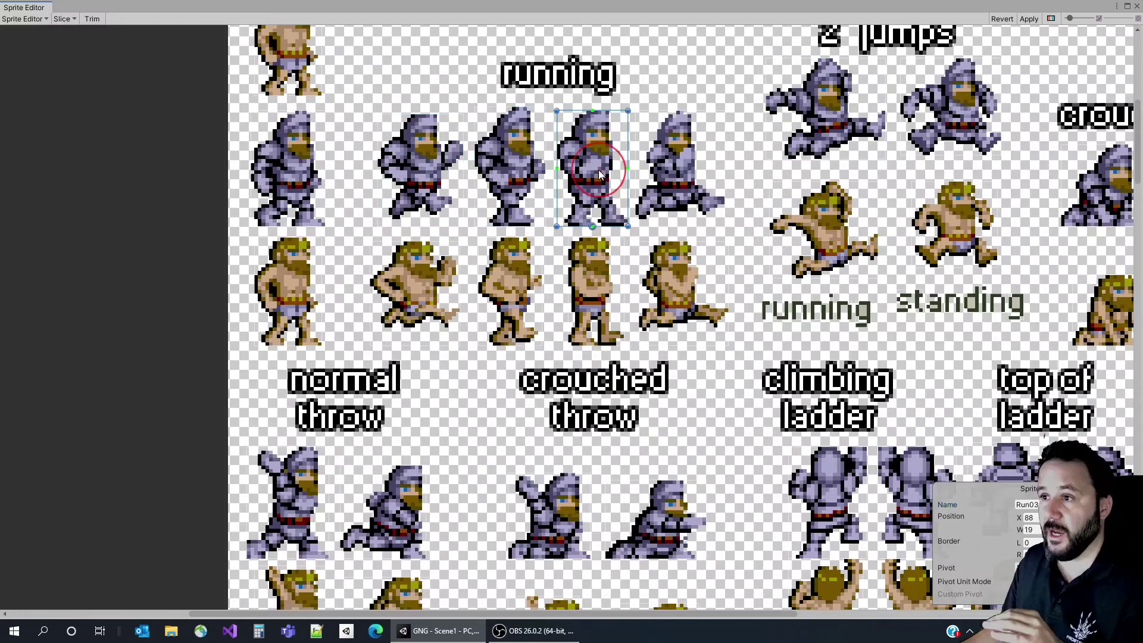
left_click(678, 170)
left_click(420, 170)
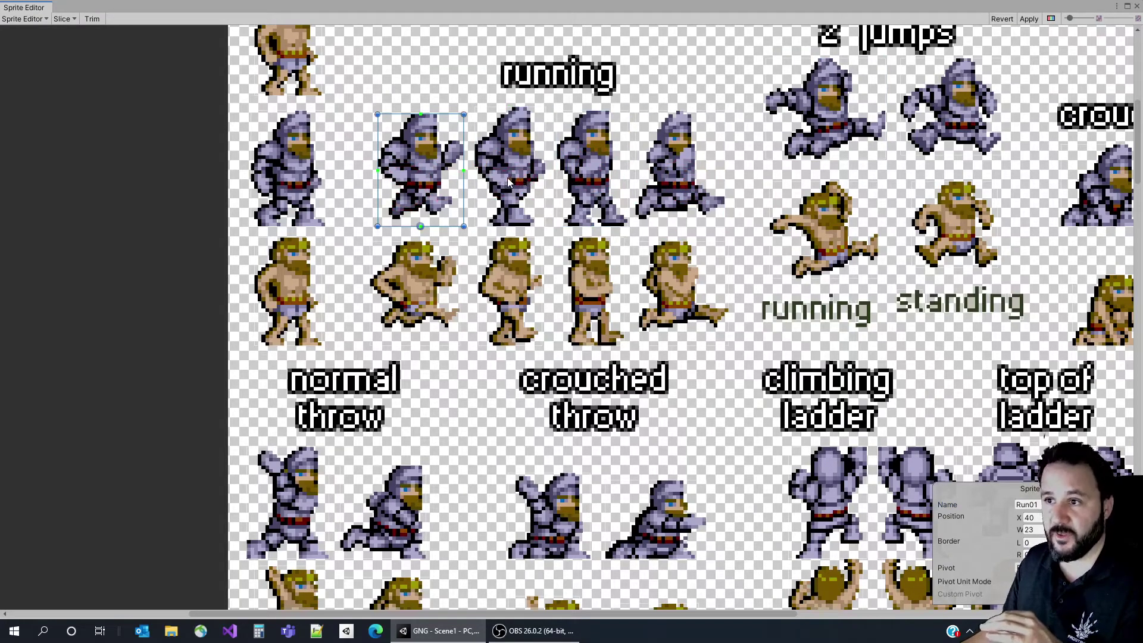
left_click(542, 181)
left_click(589, 179)
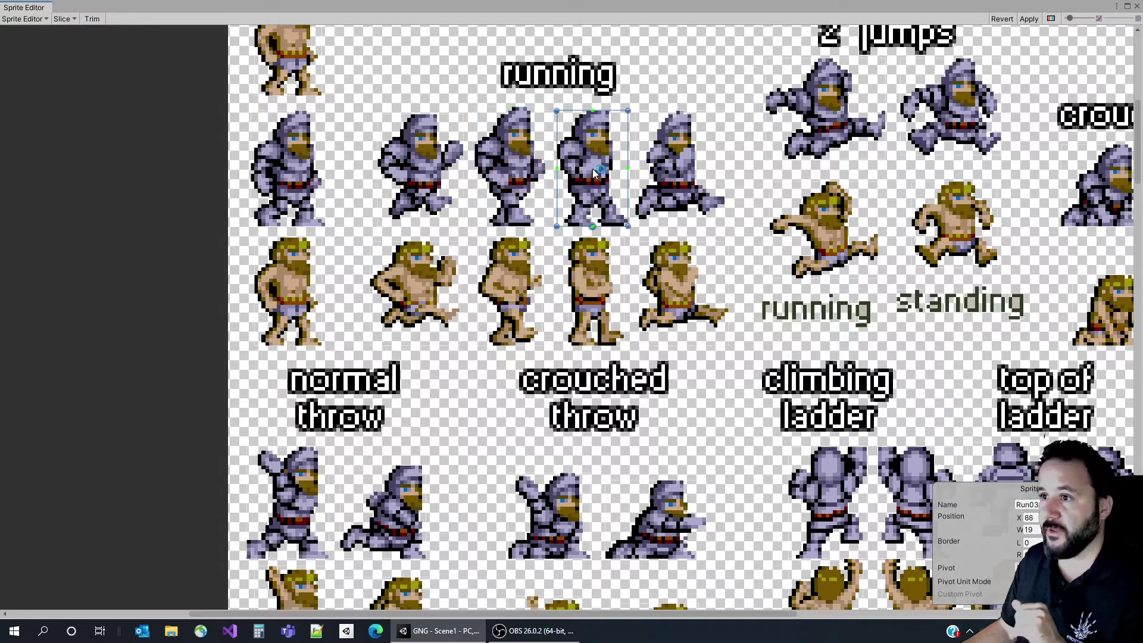
left_click(671, 198)
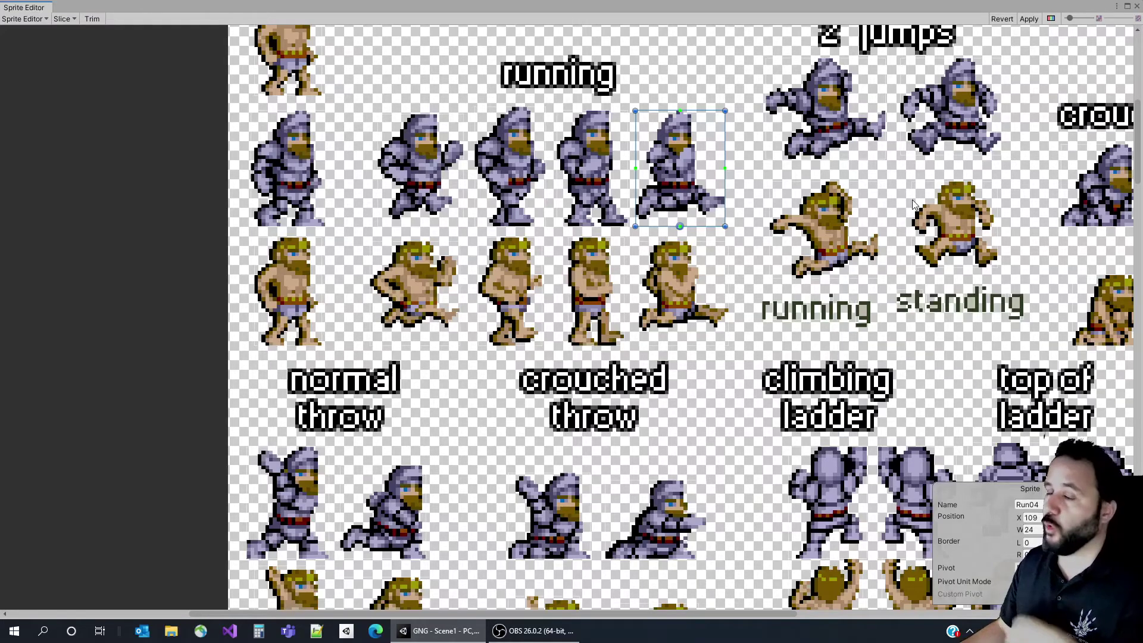
left_click(1137, 6)
left_click(607, 340)
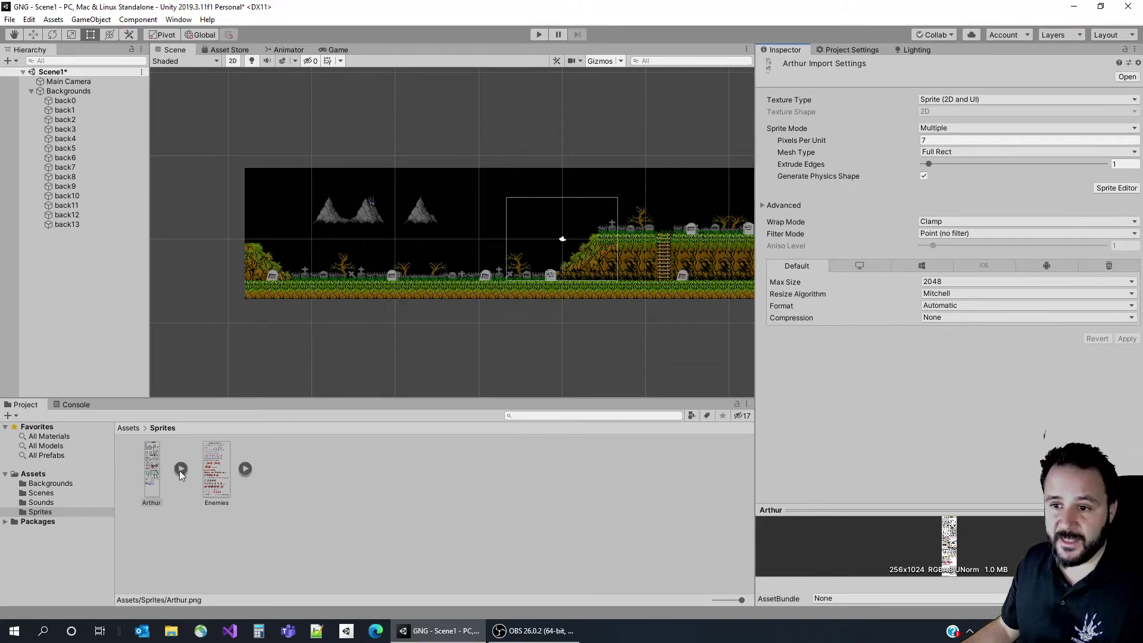
Step: Expand the Arthur asset in the Project panel and scroll through sub-sprites like Armor and Axe01
left_click(181, 469)
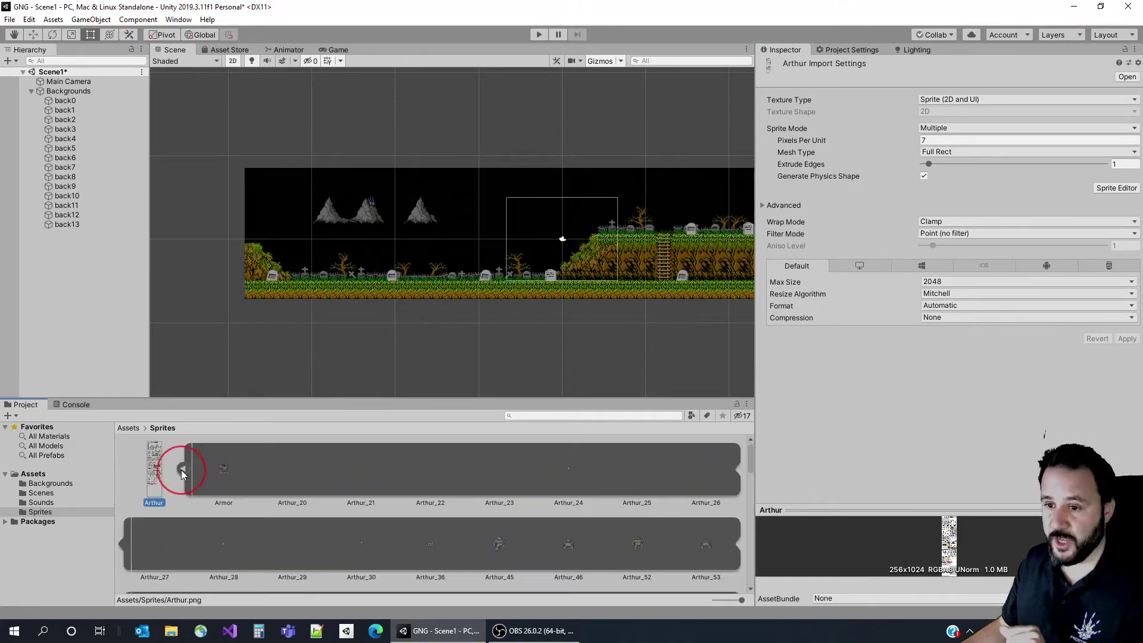
scroll(390, 478, "down", 5)
scroll(404, 480, "down", 3)
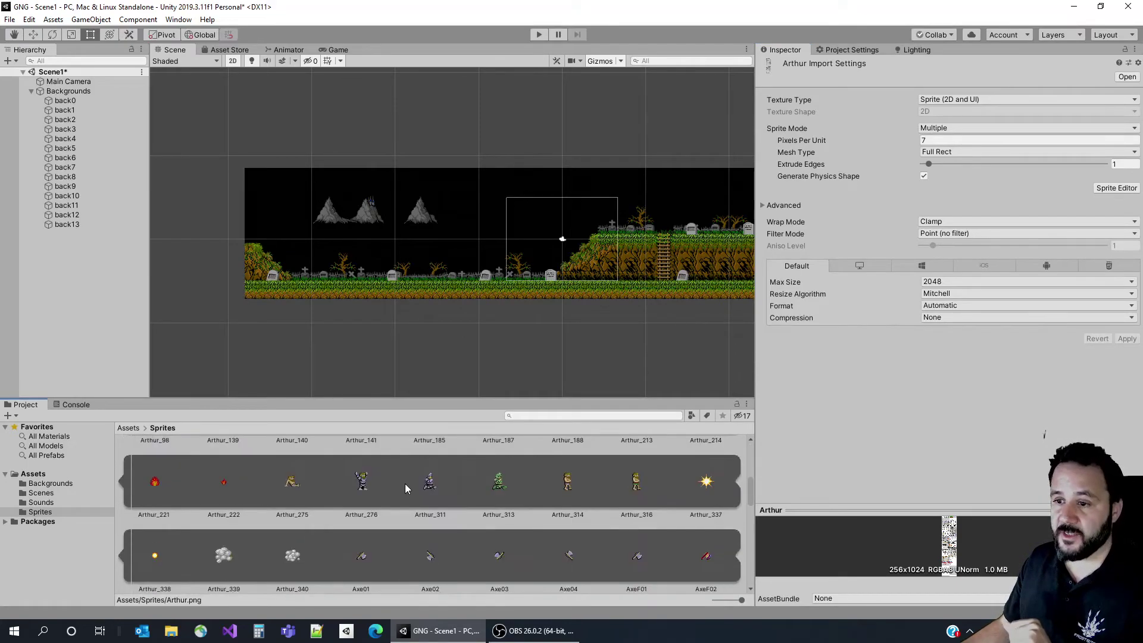
scroll(404, 500, "down", 3)
scroll(396, 511, "down", 3)
scroll(393, 513, "down", 2)
scroll(381, 501, "up", 8)
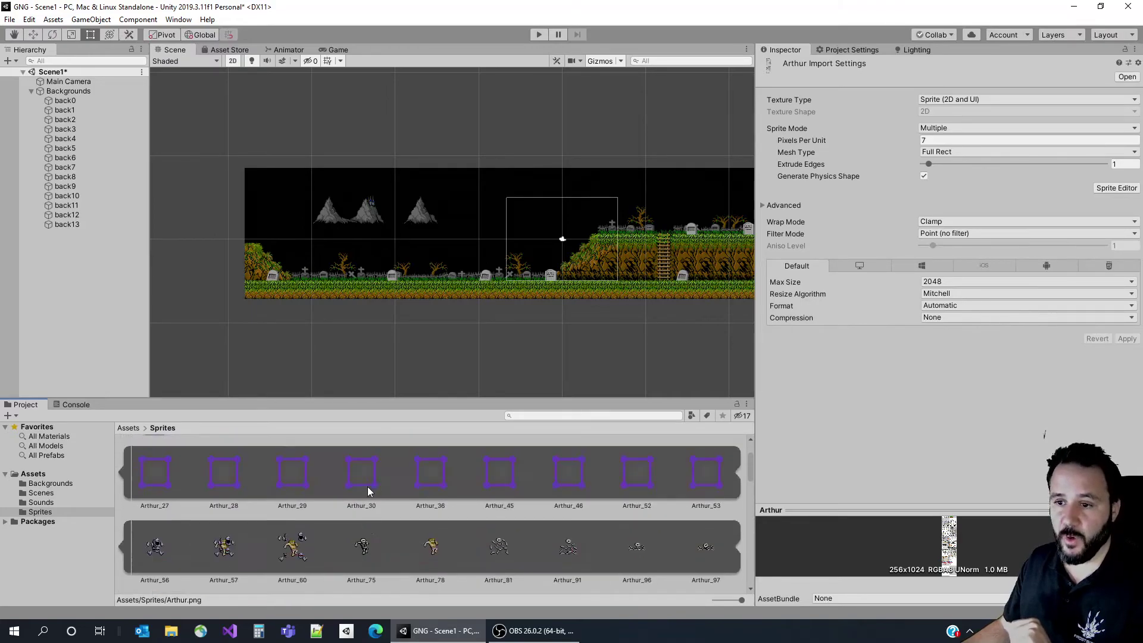
scroll(322, 497, "up", 8)
scroll(297, 484, "down", 3)
scroll(369, 488, "down", 7)
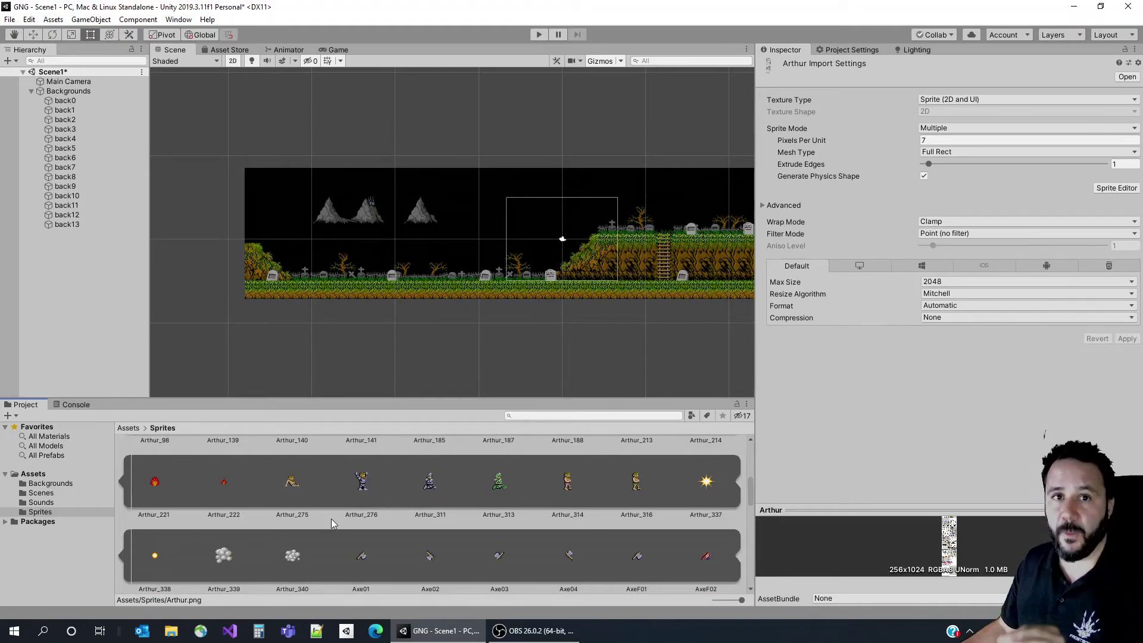
scroll(331, 521, "up", 4)
scroll(307, 519, "up", 6)
Step: Collapse the Arthur asset so its sub-sprites, Armor through AxeF02, fold away
left_click(184, 469)
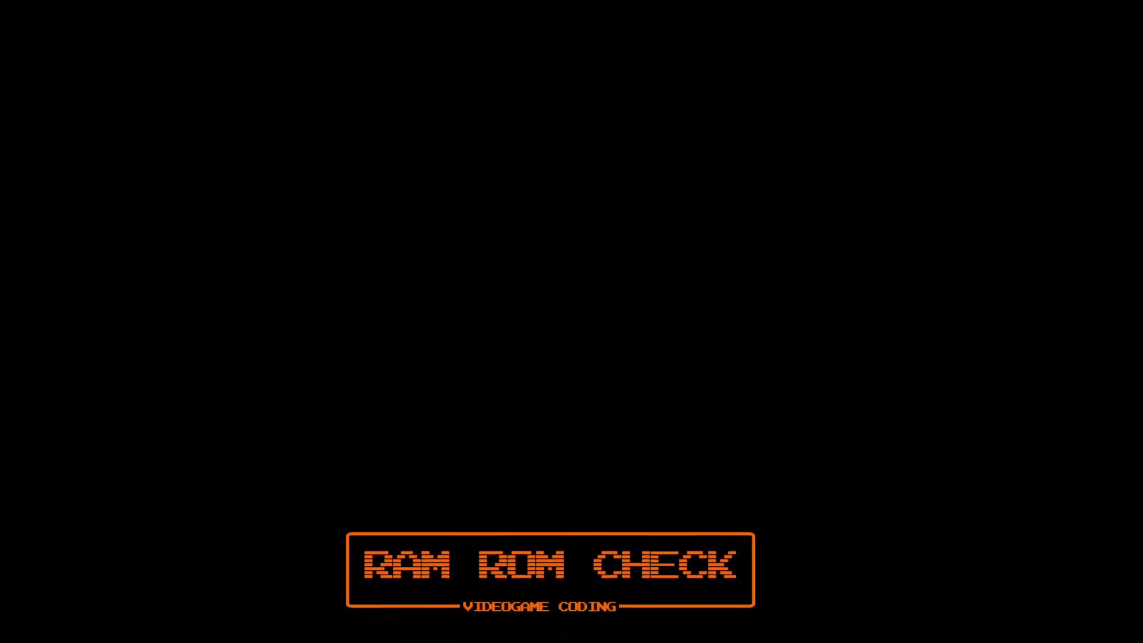